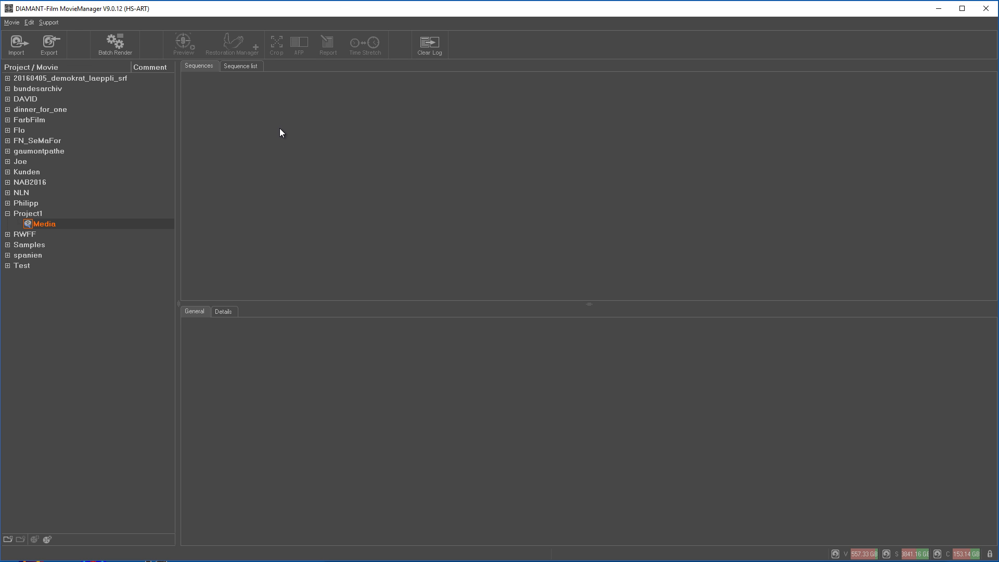
left_click(28, 216)
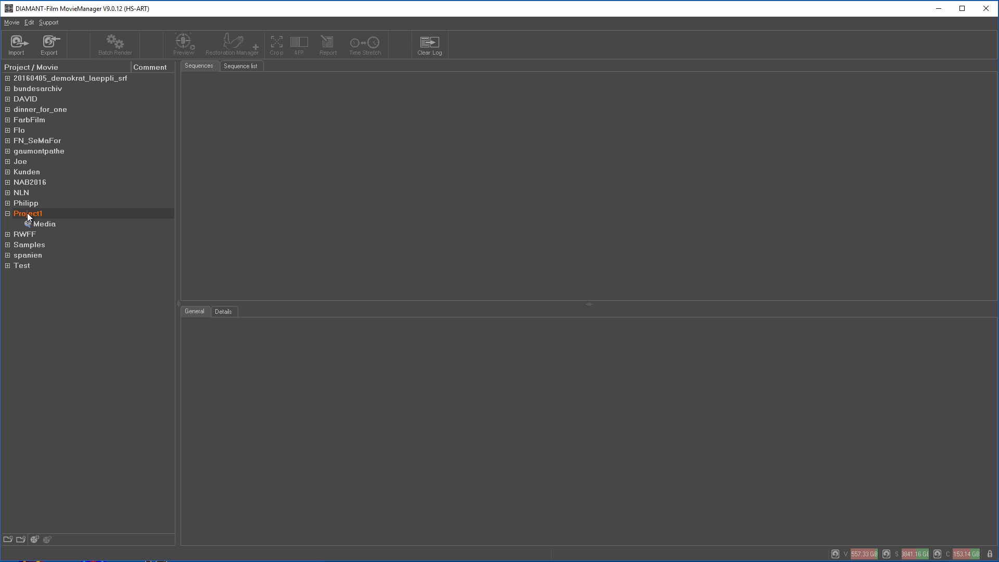
left_click(37, 225)
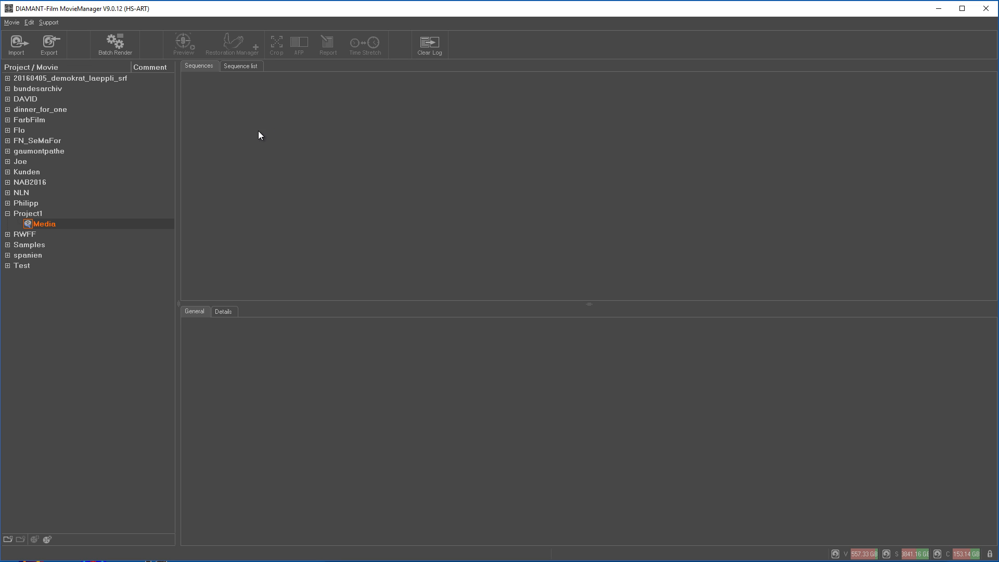
left_click(18, 48)
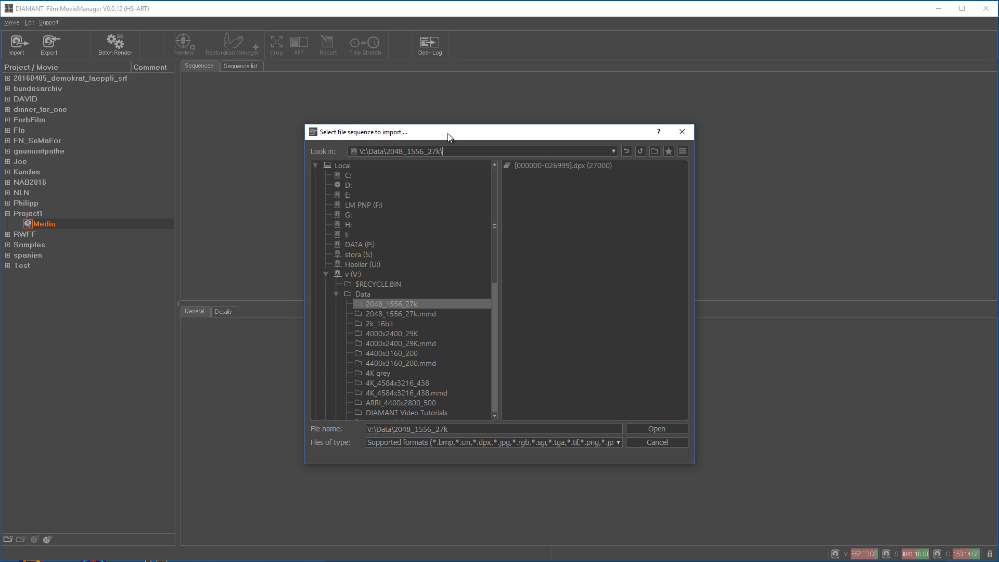
mouse_move(494, 248)
left_mouse_down()
mouse_move(493, 306)
mouse_move(493, 245)
left_mouse_up()
left_click(595, 169)
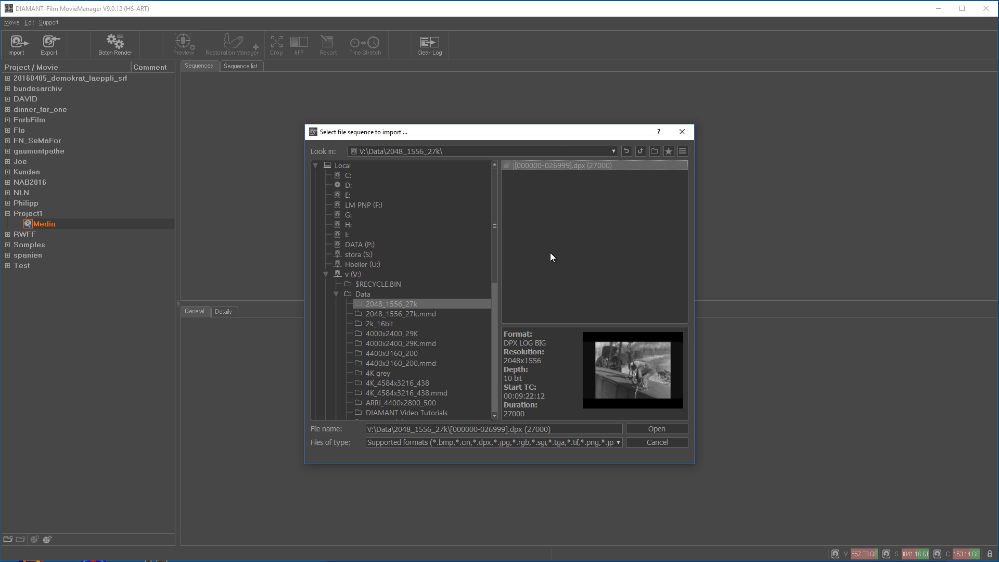
left_click(661, 429)
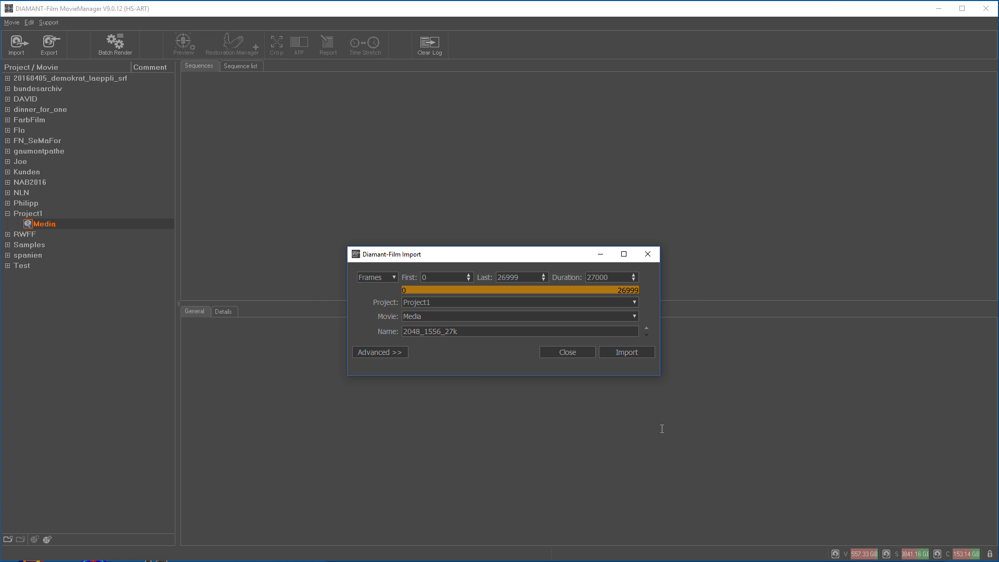
Step: Import all 27000 frames into Project1 > Media, keeping the clip name 2048_1556_27k
left_click_drag(455, 250, 446, 224)
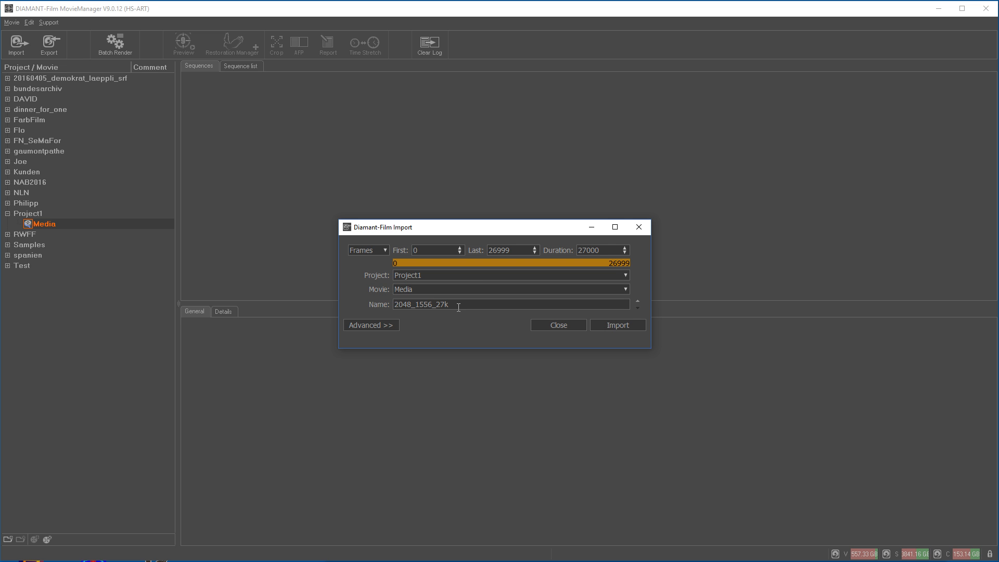
left_click(637, 301)
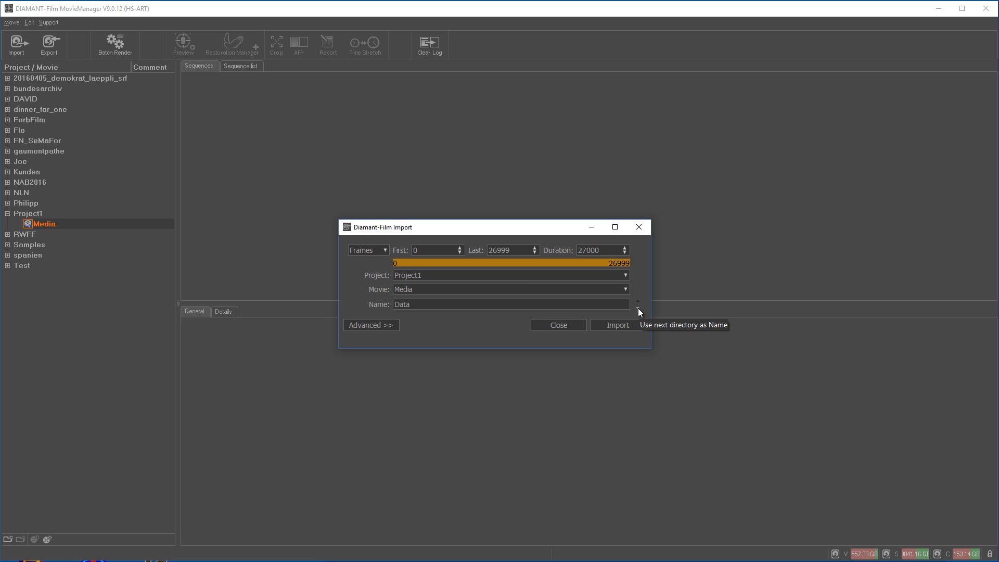
left_click(638, 308)
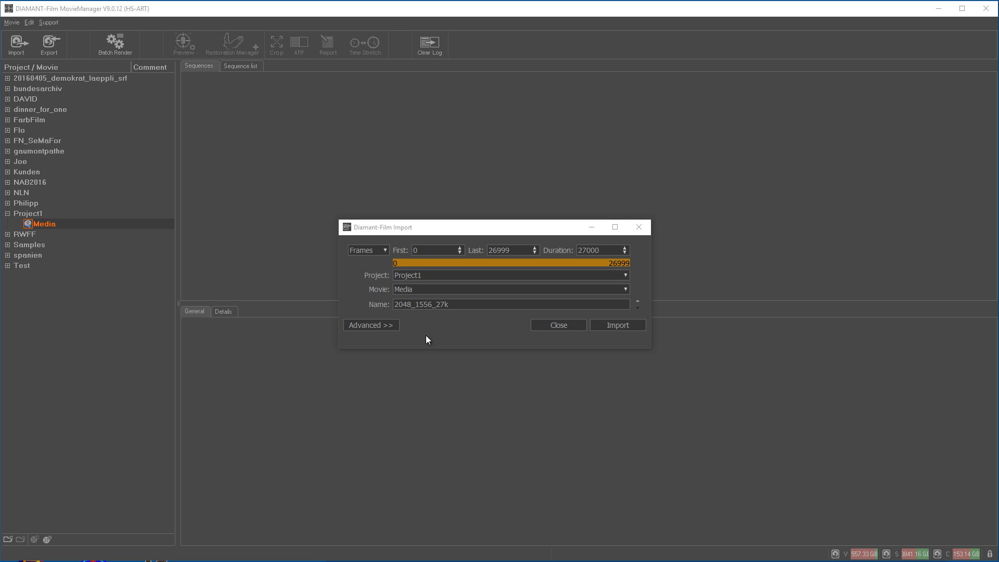
left_click(623, 325)
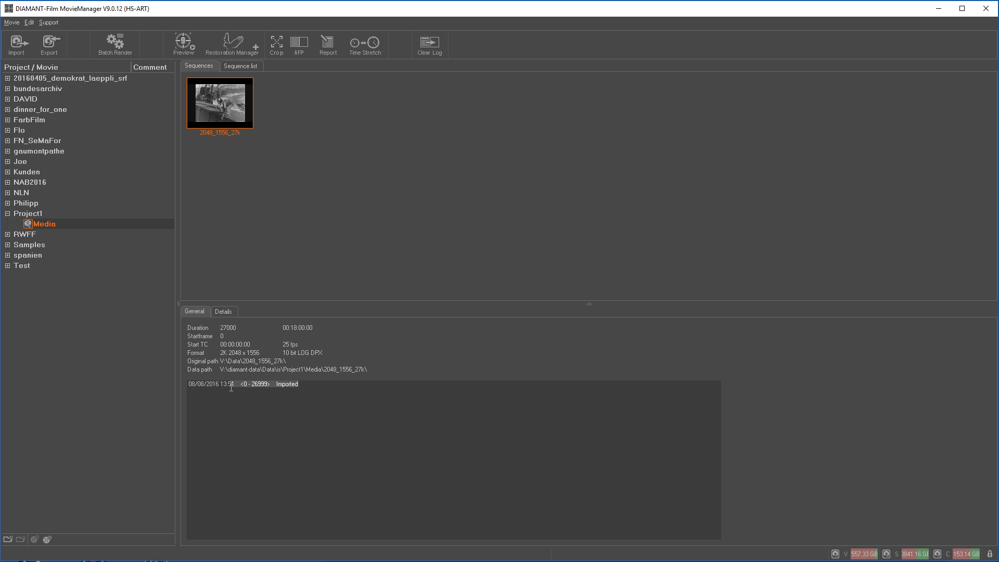
left_click(282, 159)
left_click(234, 113)
Step: Drop frame 000004.dpx from the 2048_1556_27k folder in File Explorer onto MovieManager's Sequences area
left_click_drag(998, 208, 861, 128)
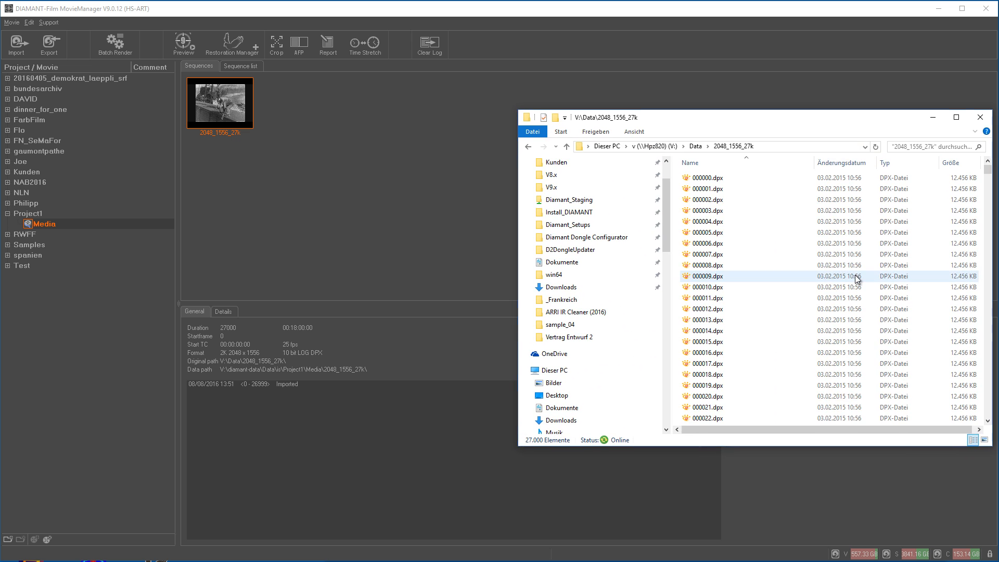
left_click(705, 224)
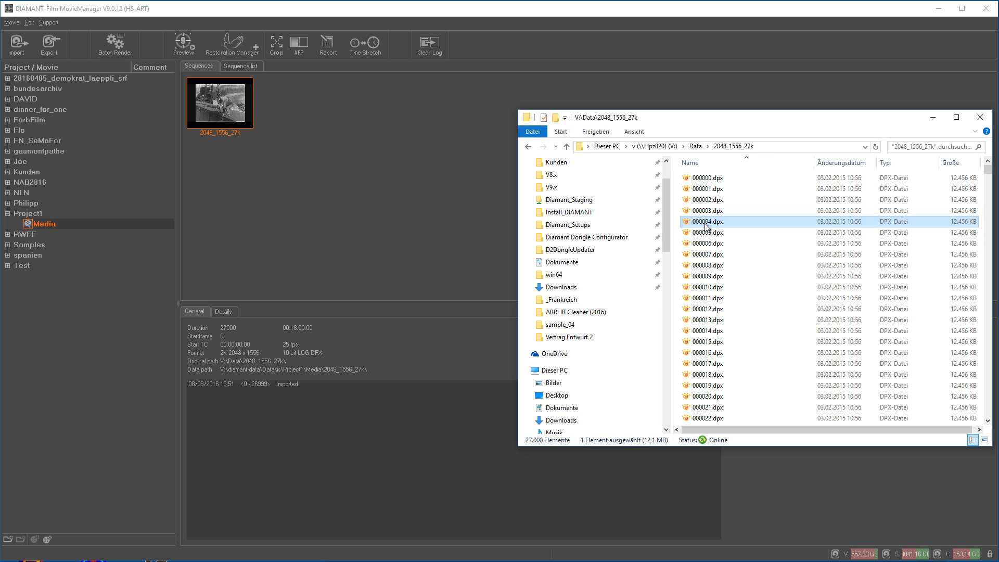
left_click_drag(708, 225, 404, 185)
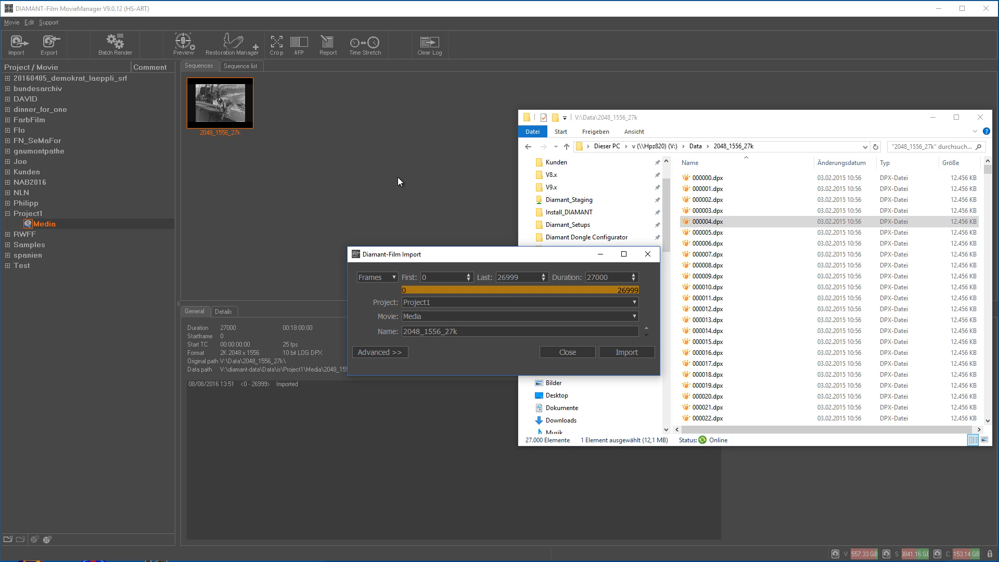
Step: Append _2 to the clip name so it reads 2048_1556_27k_2
left_click_drag(437, 251, 431, 200)
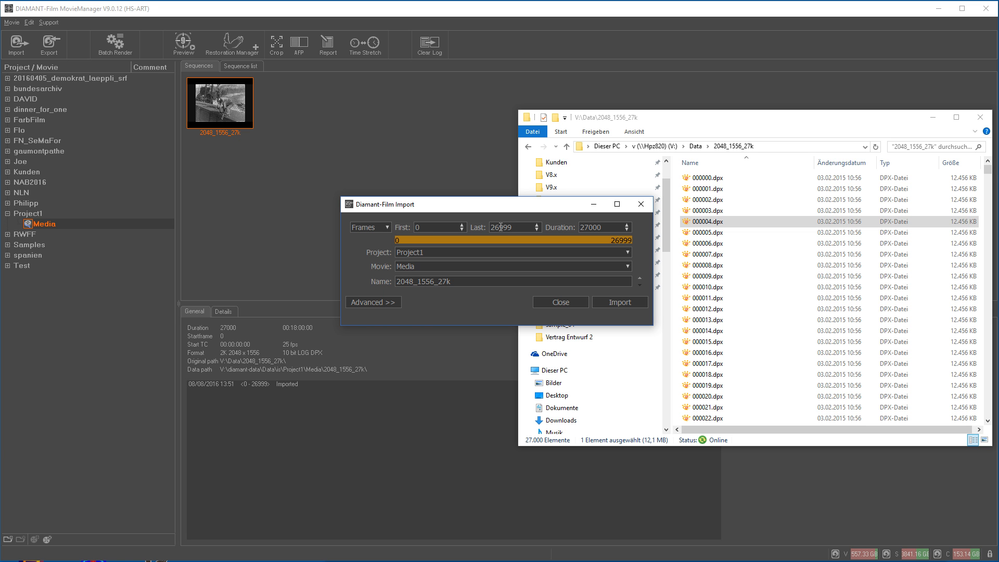
left_click_drag(475, 210, 471, 104)
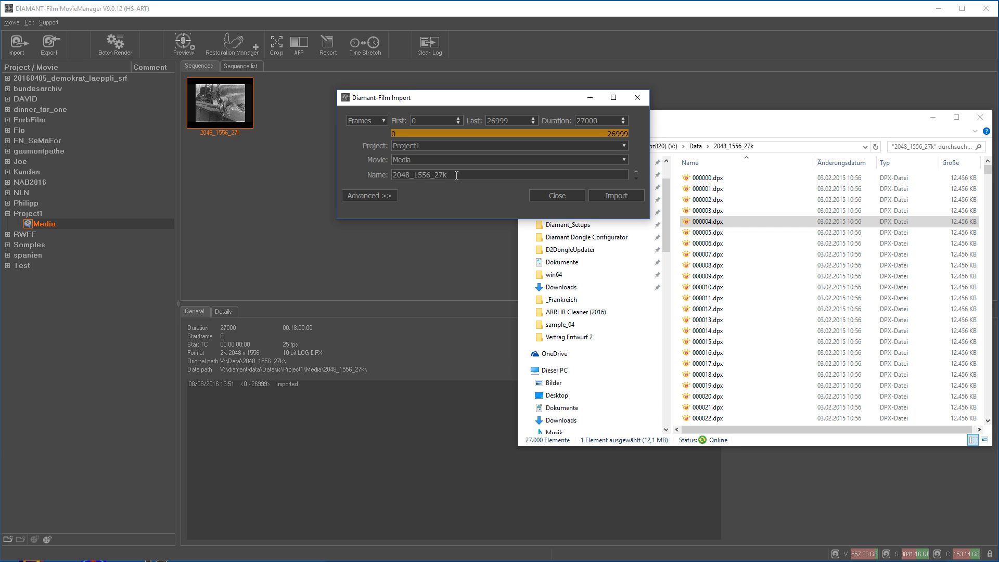
type("_2")
Step: Expand the Advanced options and keep PLATFORM_MP_VOL1 as the data volume
left_click(386, 196)
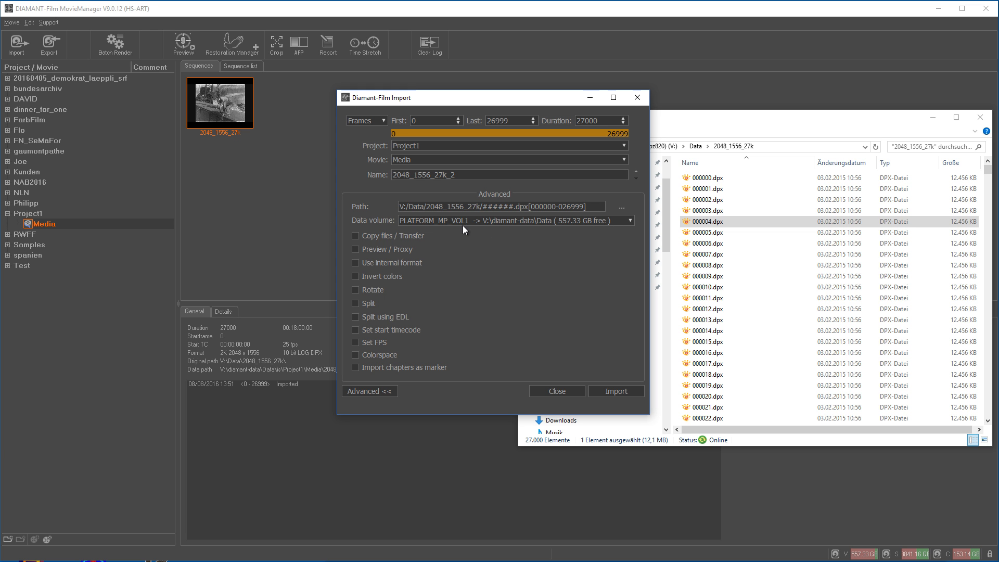
left_click(629, 222)
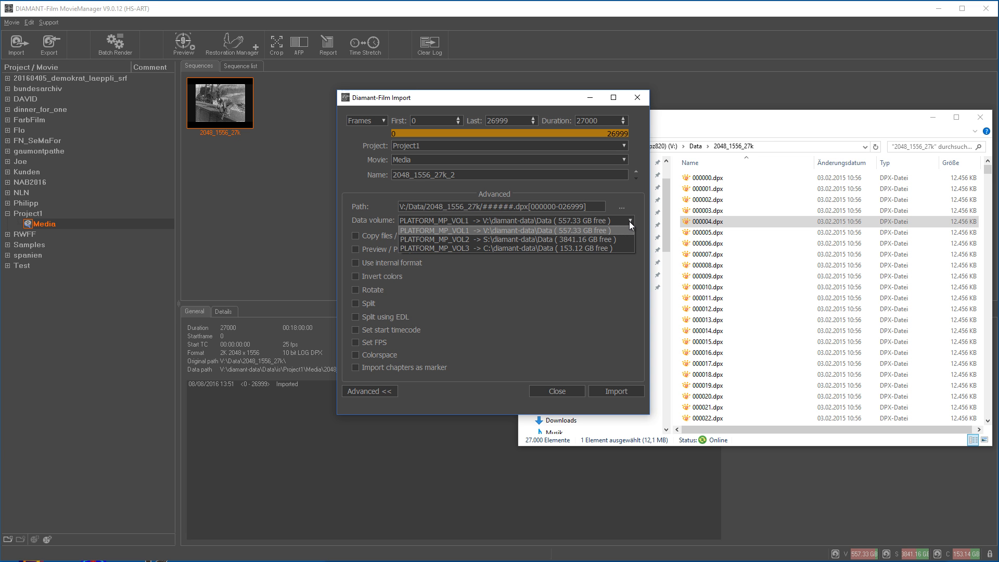
left_click(633, 212)
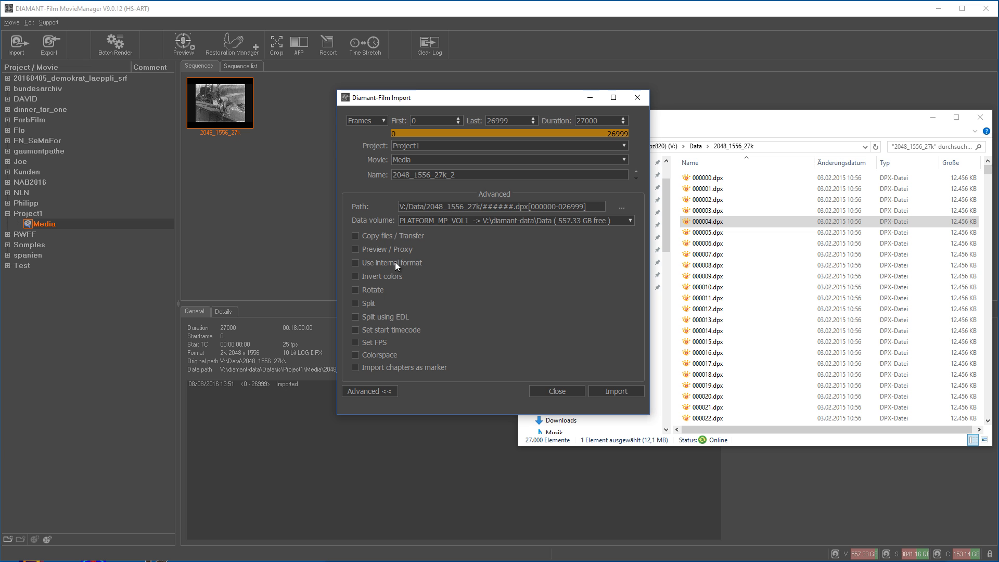
Step: Try Invert colors and Rotate, then leave both unchecked
left_click(355, 277)
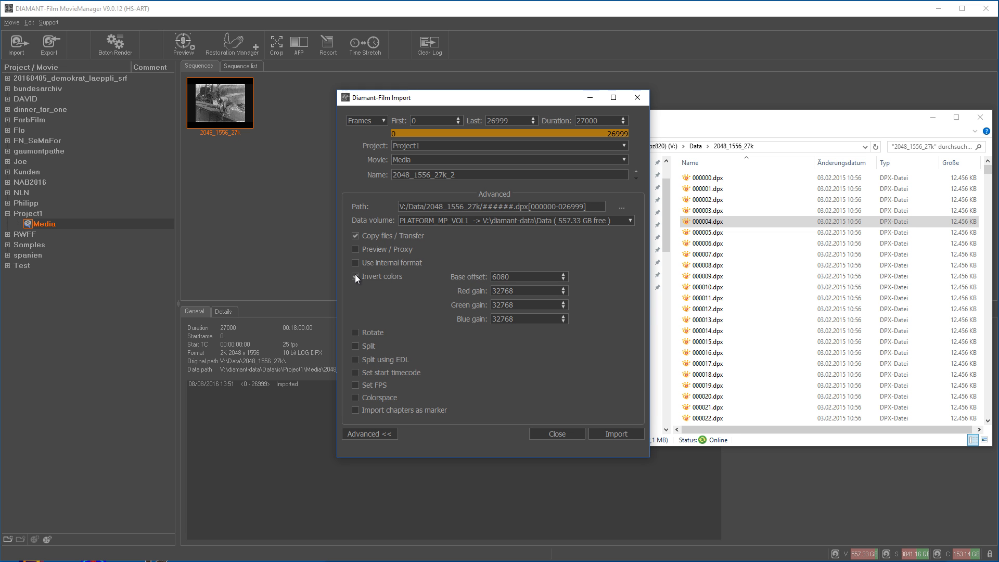
left_click(355, 277)
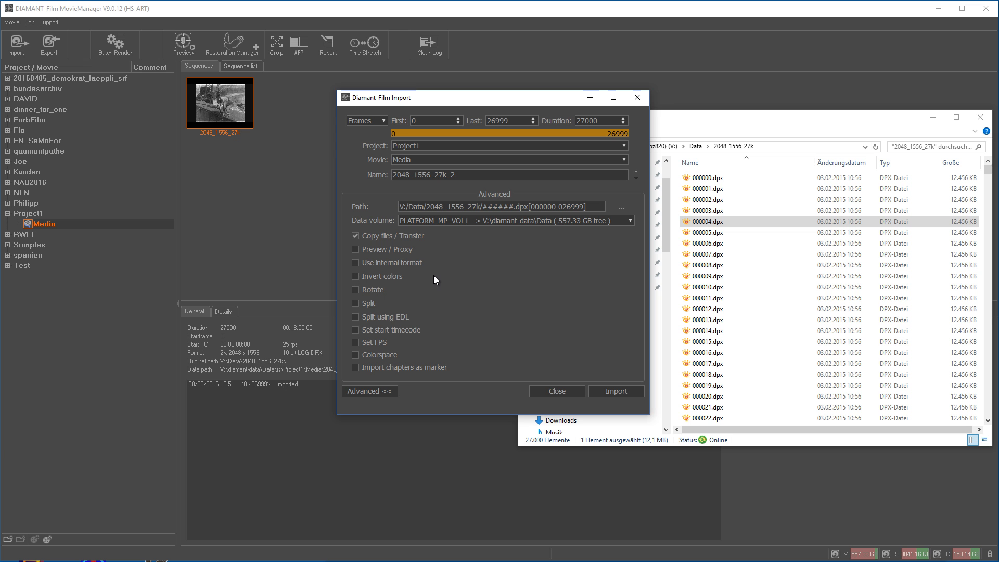
left_click(356, 290)
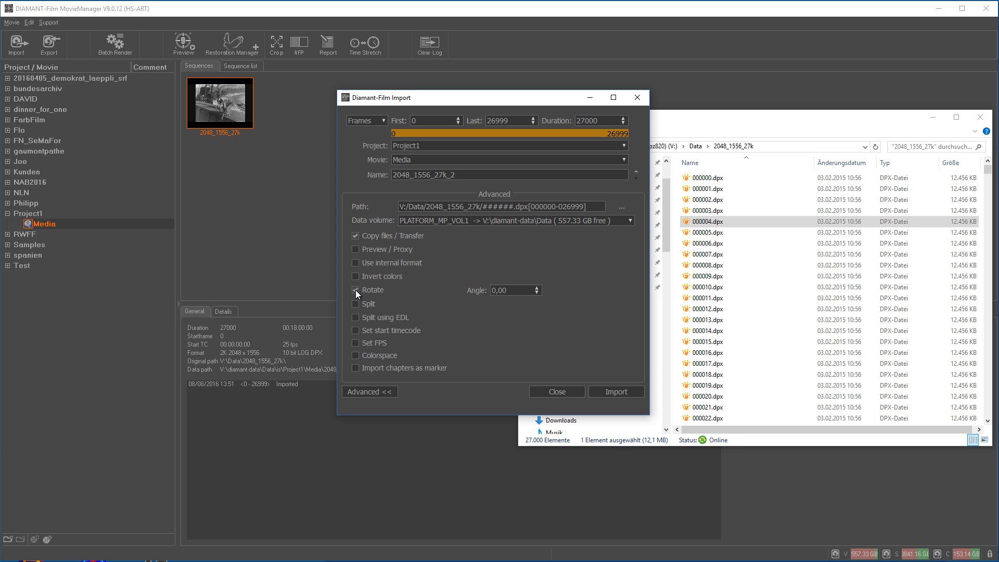
left_click(355, 290)
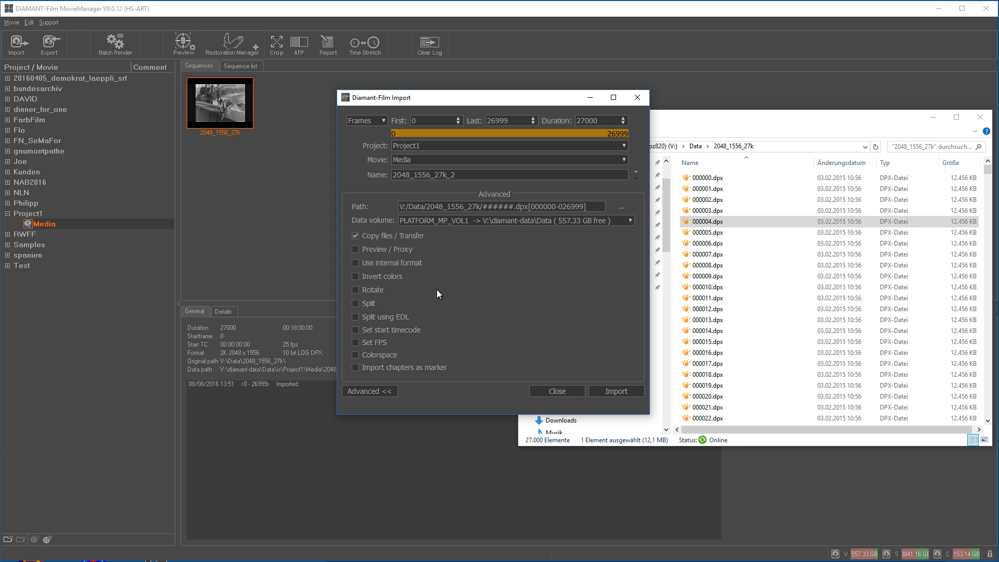
Step: Try fixed-size Split with size 5000, then switch to Split using EDL instead
left_click(355, 304)
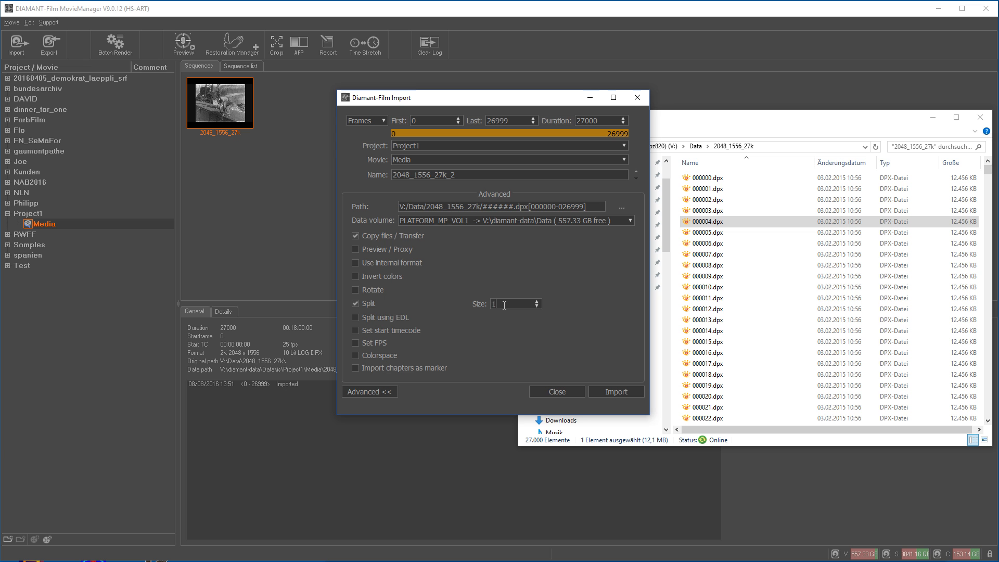
left_click(504, 305)
key("BackSpace")
type("5000")
left_click(355, 303)
left_click(356, 317)
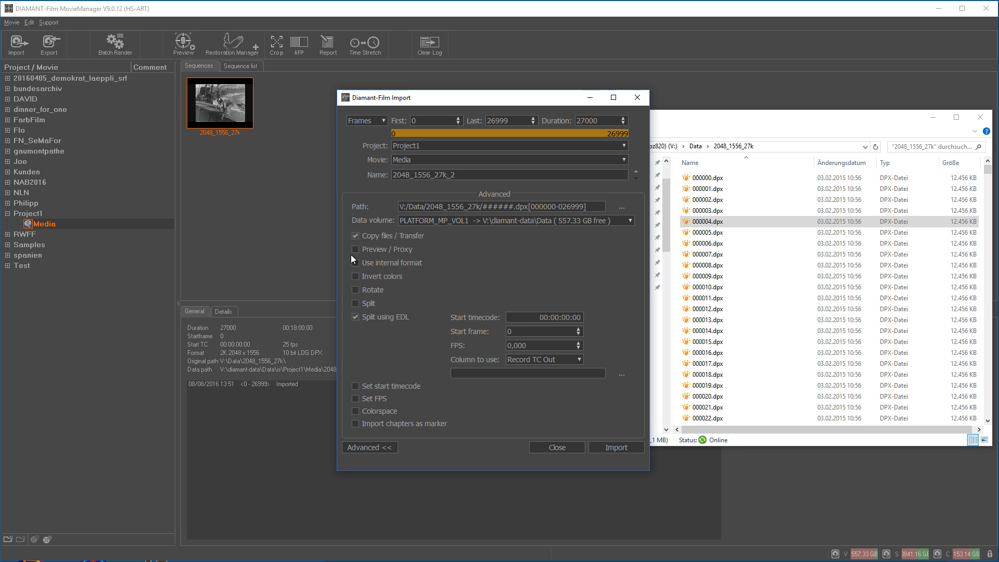
Step: Uncheck Split using EDL, leaving Set start timecode, Set FPS and Colorspace unchecked after trying them
left_click(355, 317)
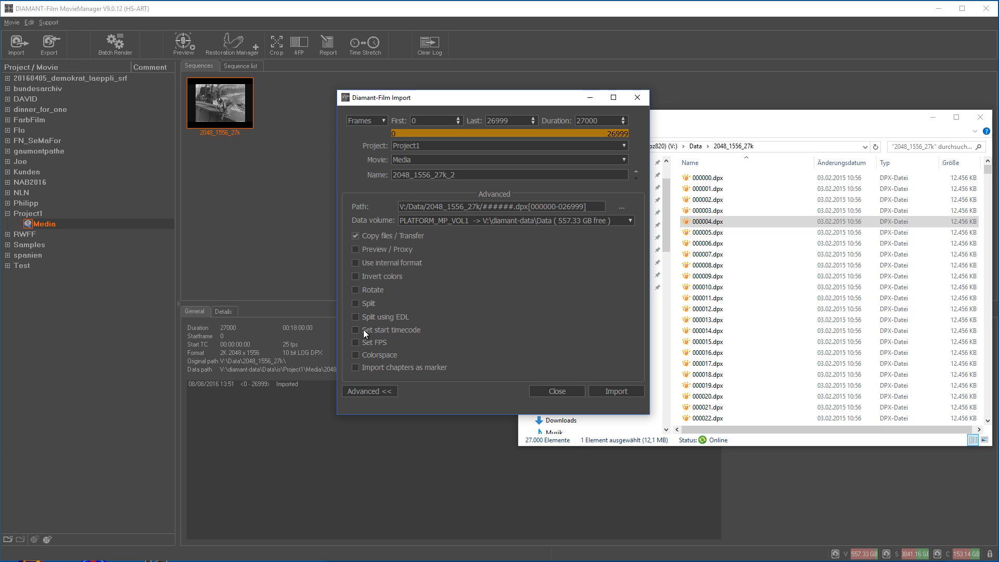
left_click(356, 330)
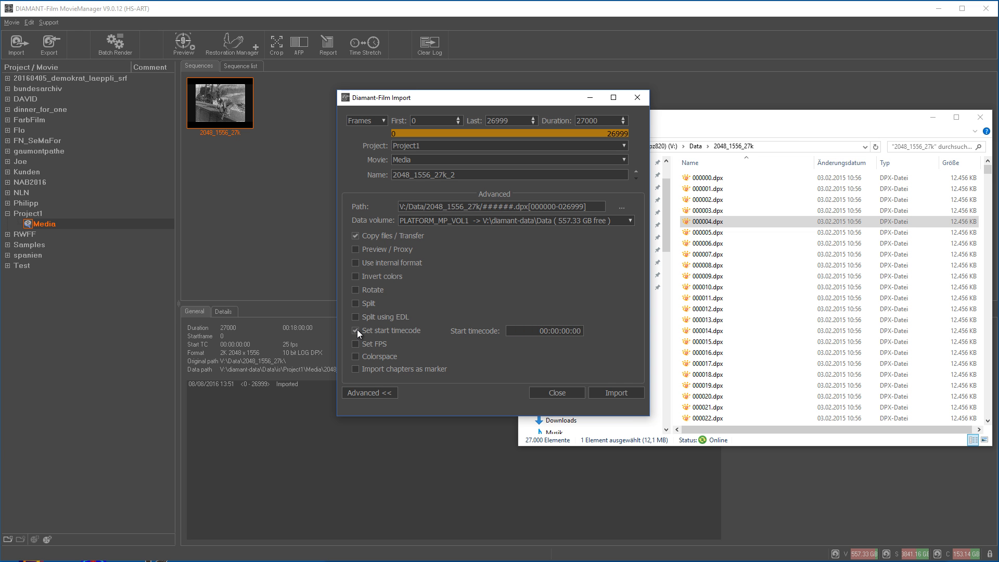
left_click(355, 343)
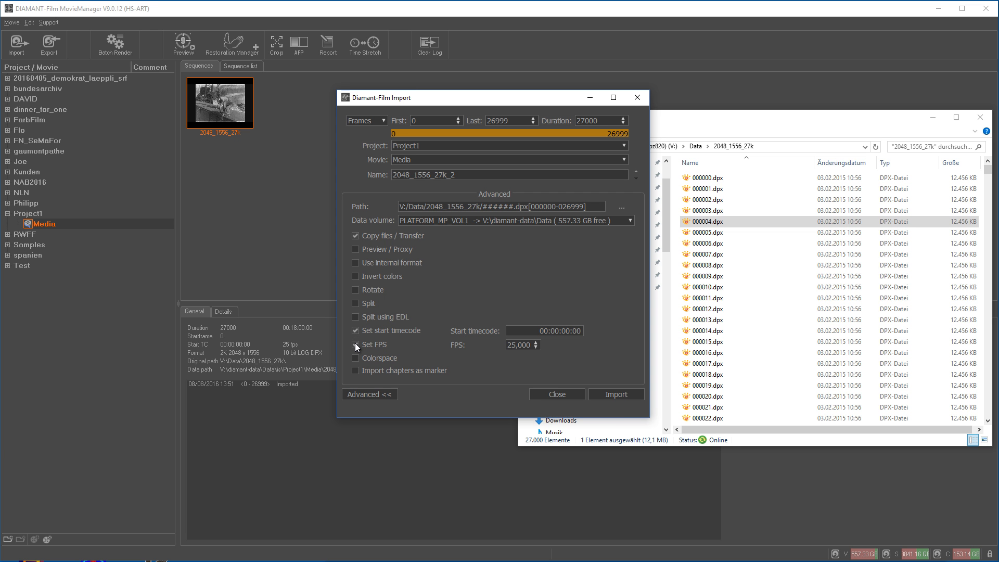
left_click(355, 342)
left_click(354, 328)
left_click(356, 356)
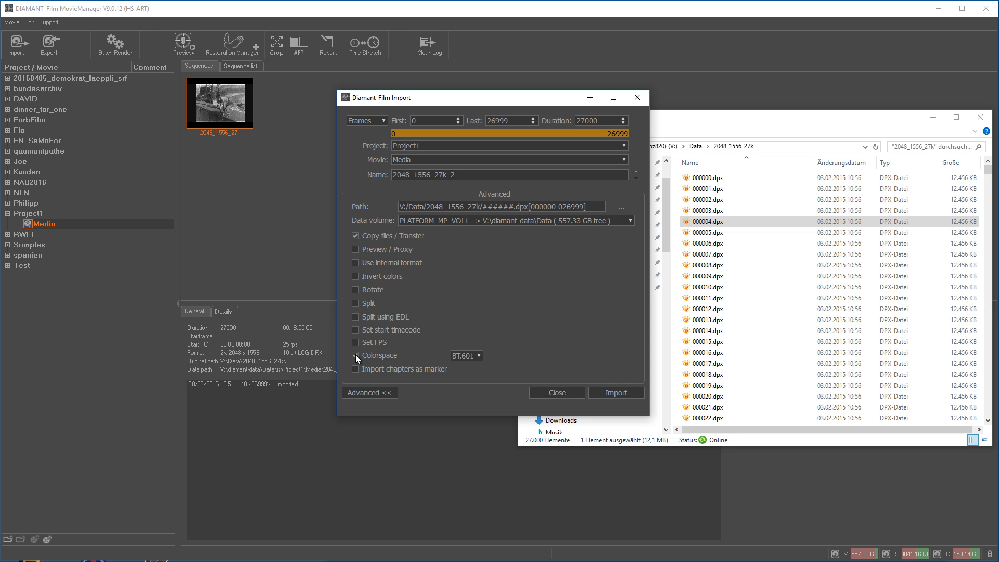
left_click(355, 355)
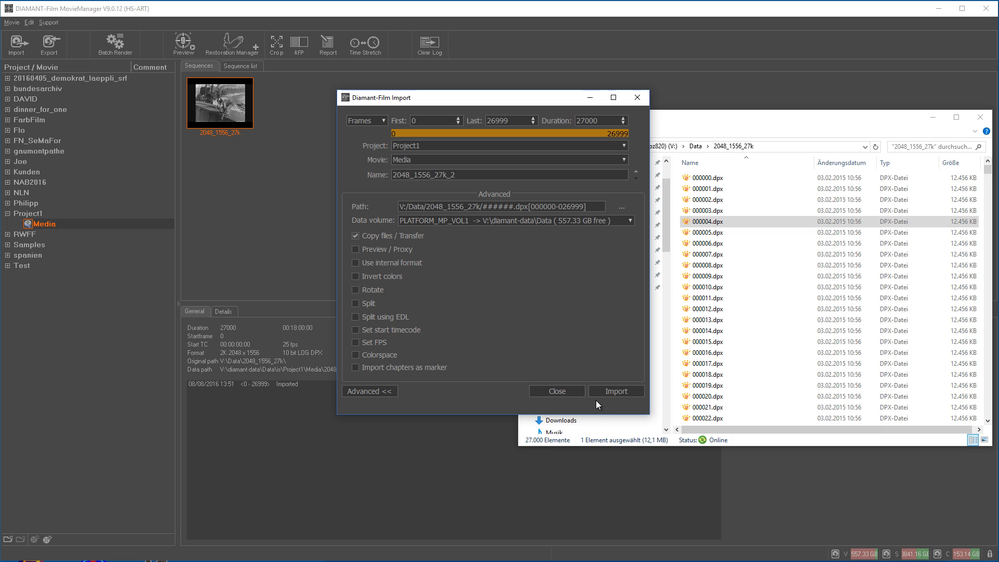
Step: Collapse Advanced, set First to 10 and Last to 1000, and import the 991 frames
left_click(382, 392)
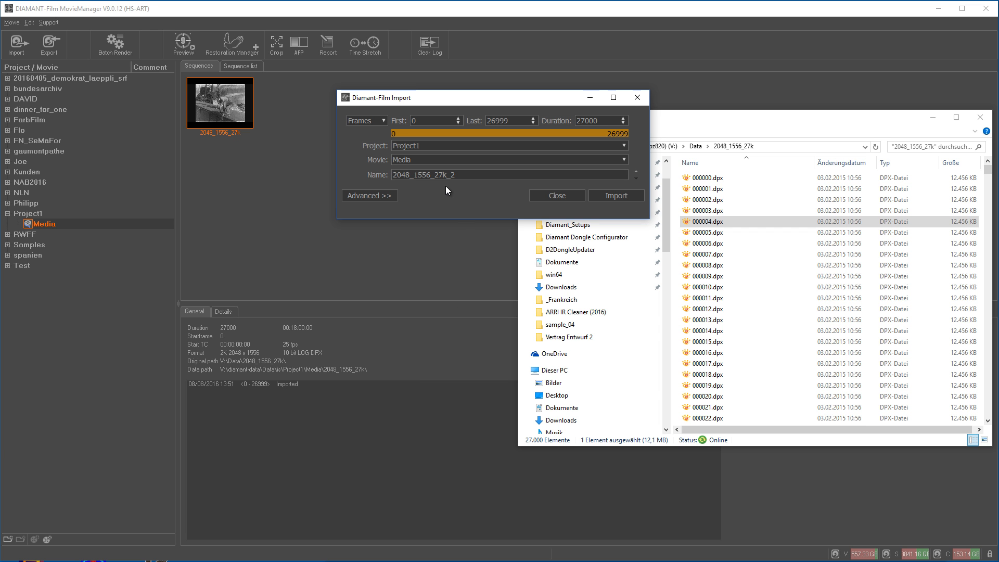
left_click_drag(427, 122, 384, 121)
type("10")
left_click_drag(510, 120, 474, 124)
type("1000")
left_click(611, 195)
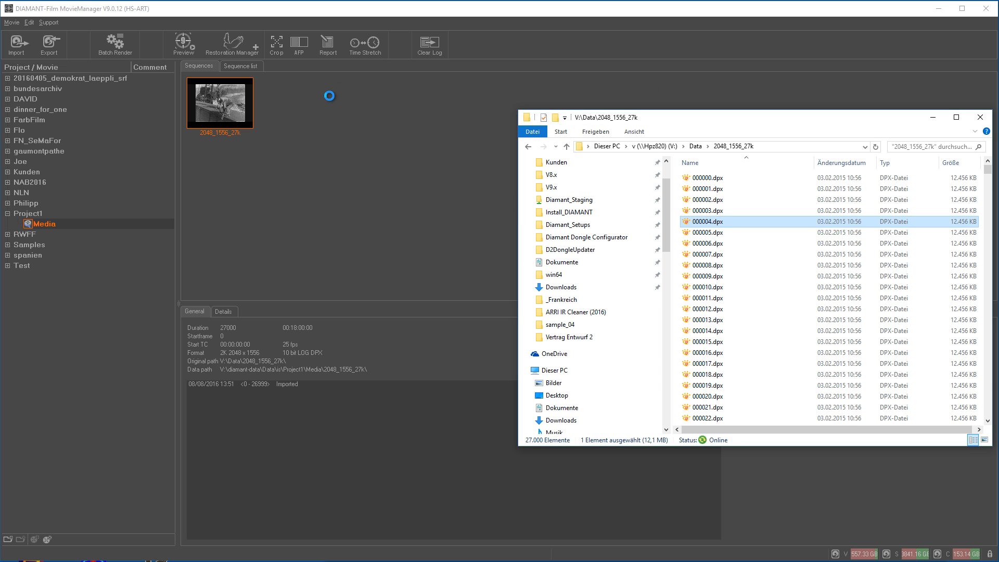
Step: Compare the General details of 2048_1556_27k and the trimmed 2048_1556_27k_2 in Media
left_click(298, 105)
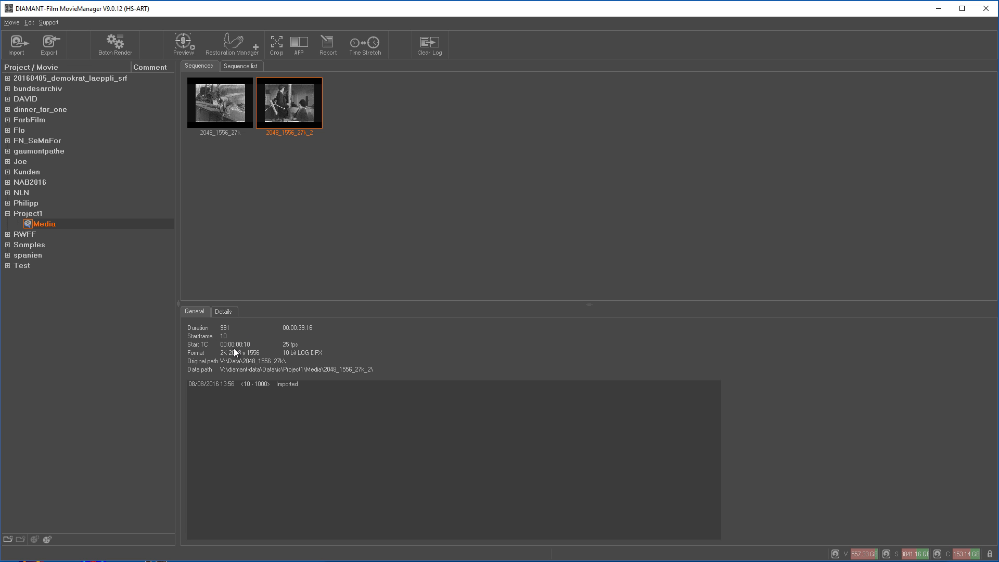
left_click(226, 106)
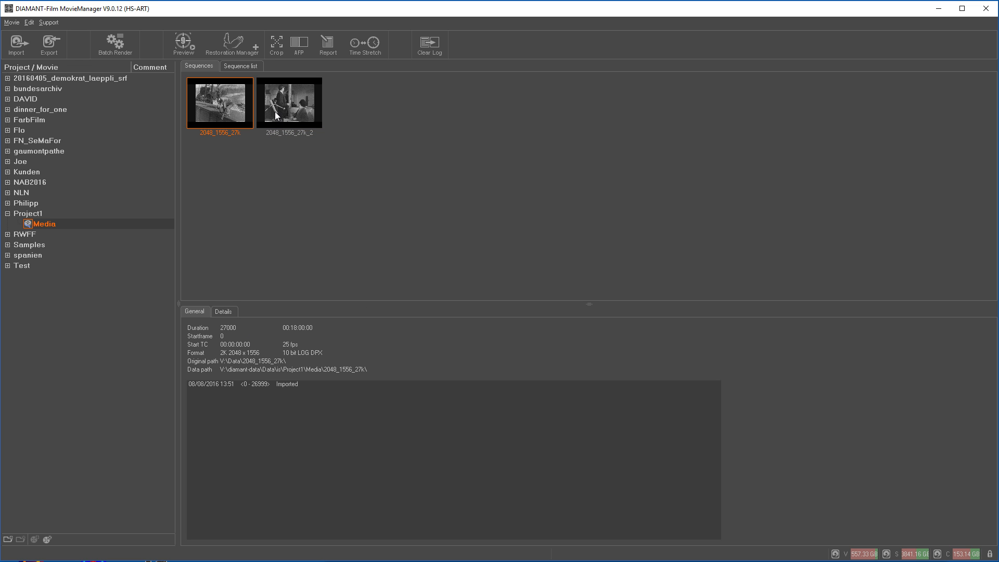
left_click(282, 112)
left_click(231, 109)
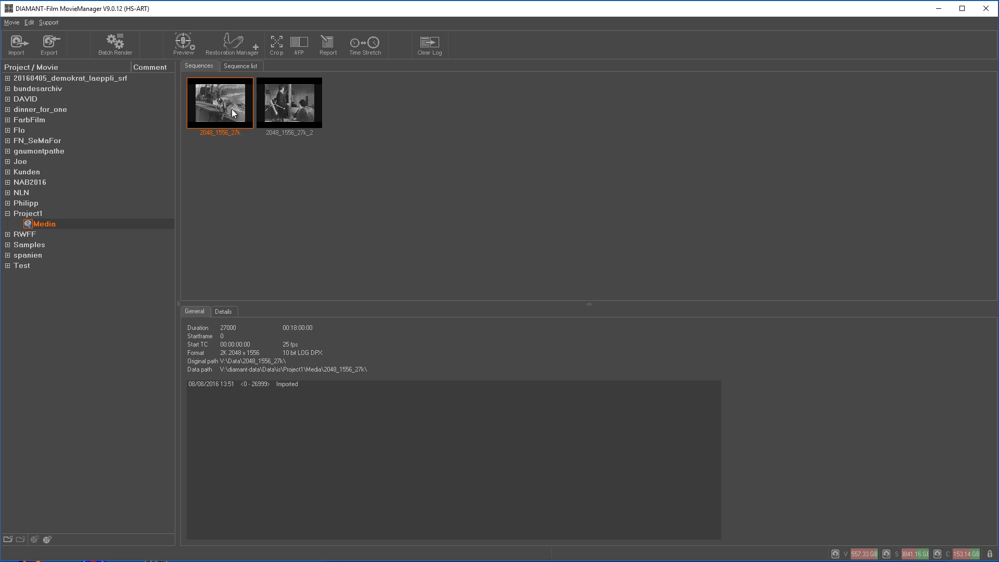